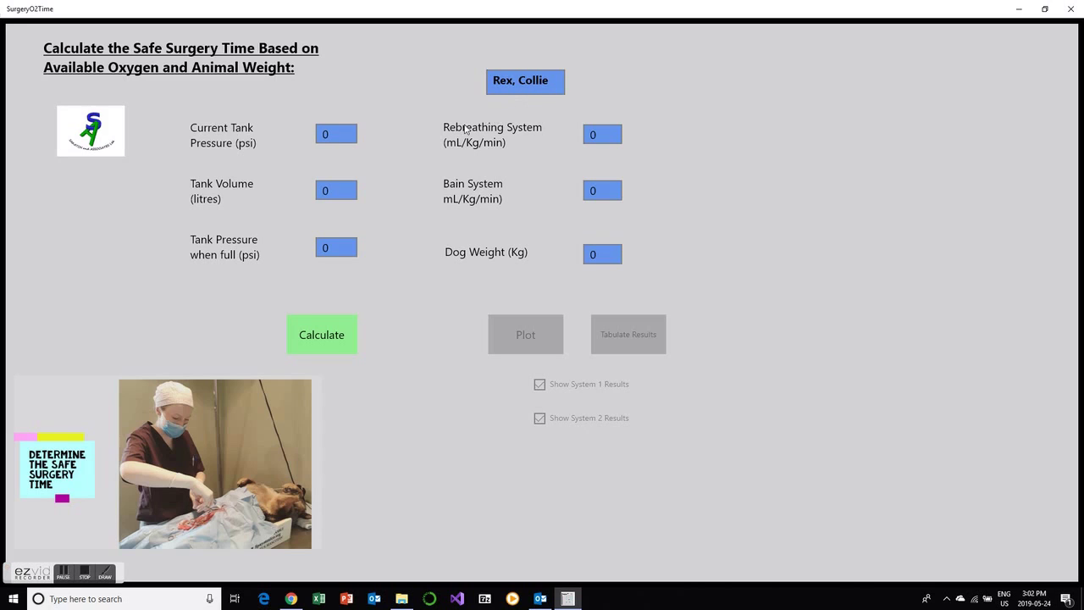
Enter the oxygen tank data: current pressure 400 psi, tank volume 660 litres and full tank pressure 1900 psi.
left_click(337, 132)
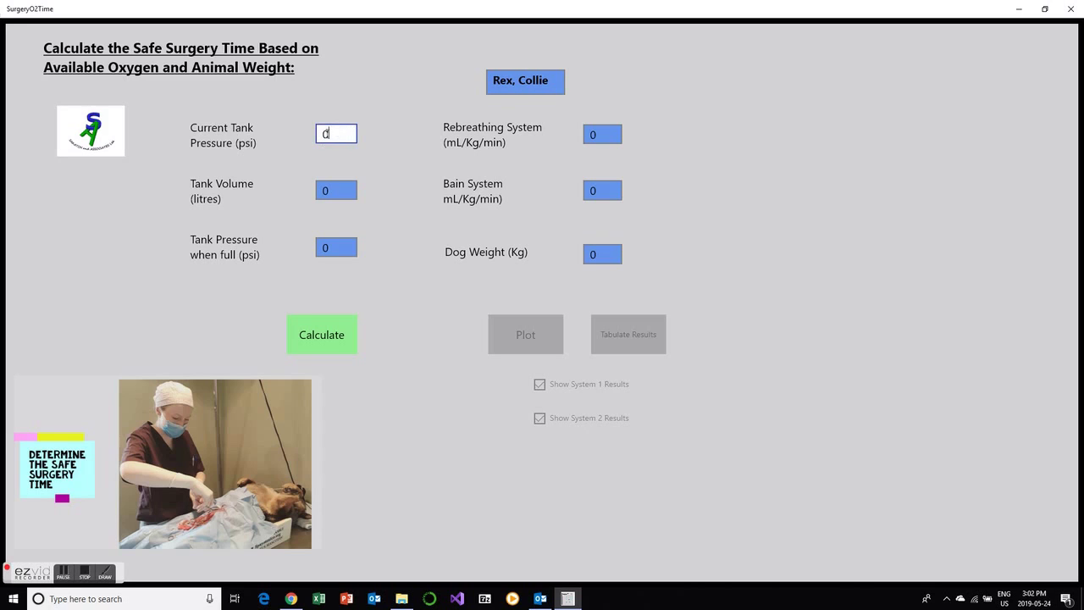
type("400")
left_click(403, 212)
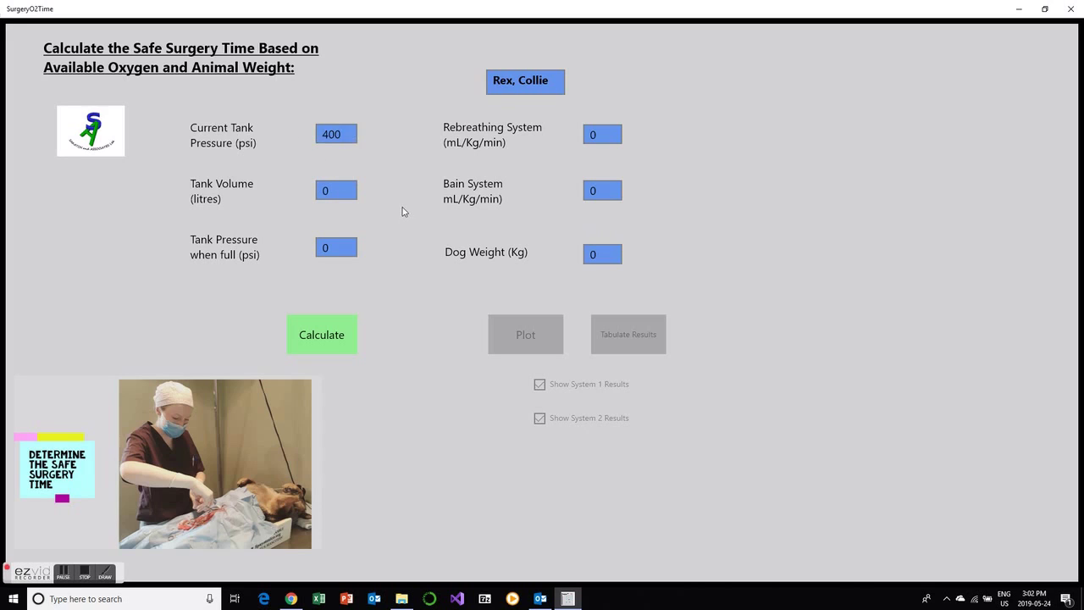
left_click(354, 190)
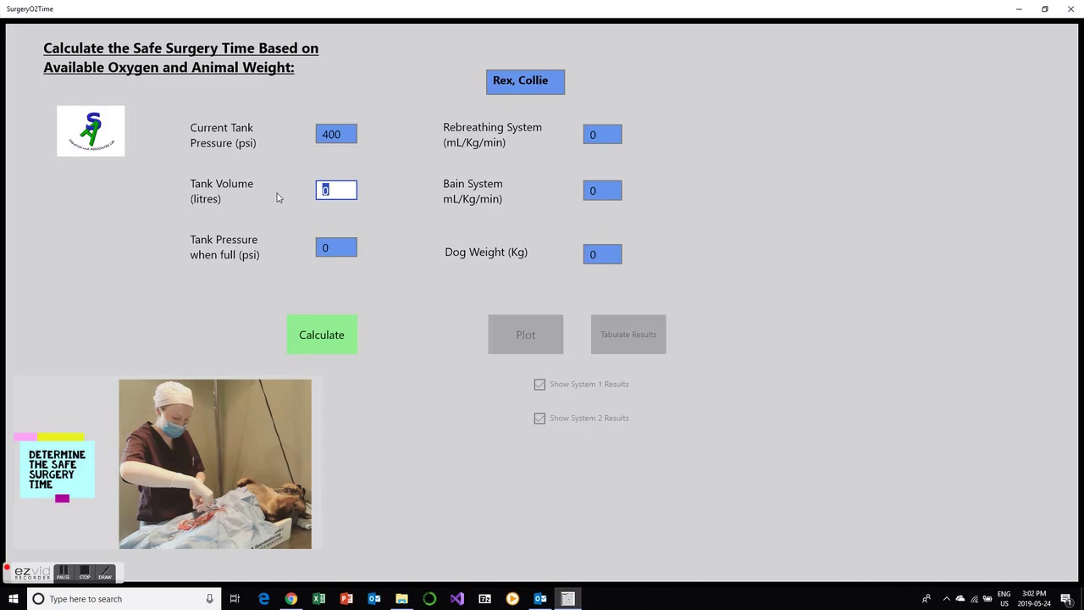
type("660")
key("Tab")
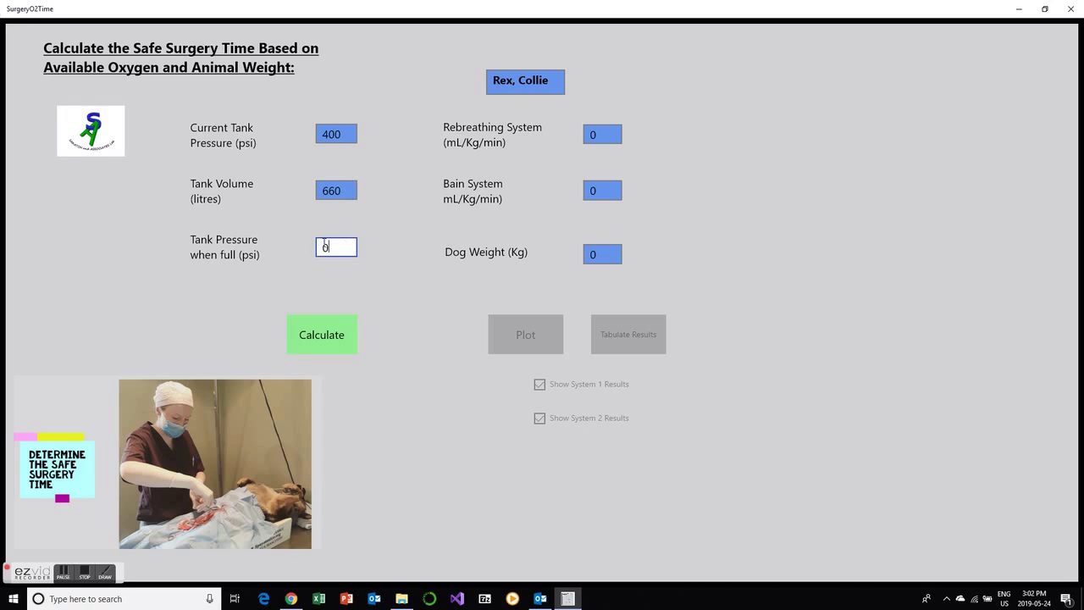
type("1900")
key("Tab")
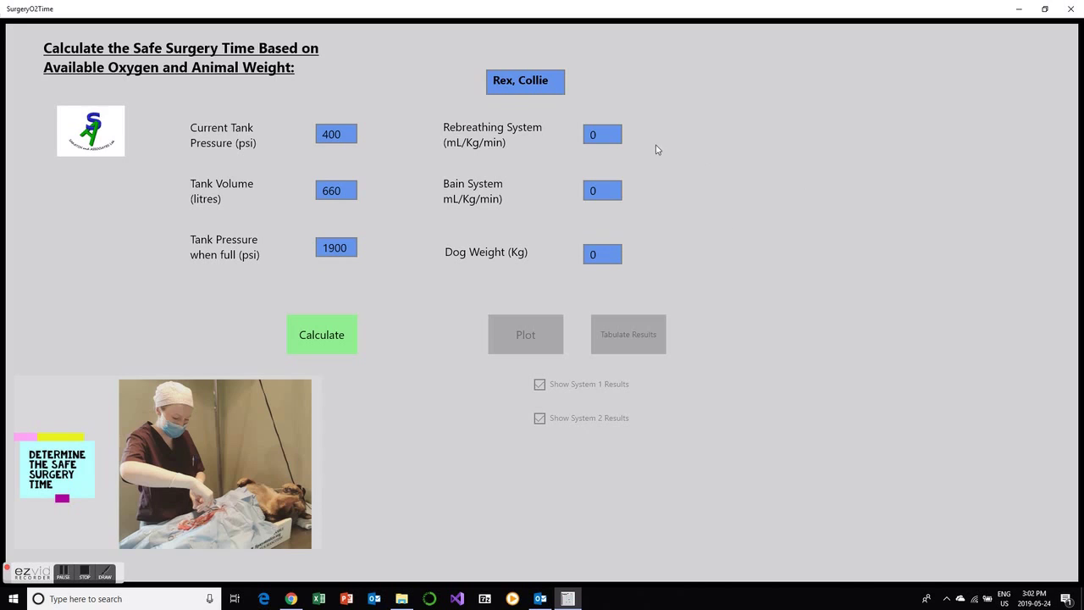
Set the oxygen flow rates to 50 mL/Kg/min for the rebreathing system and 150 mL/Kg/min for the Bain system.
left_click(613, 135)
left_click_drag(612, 135, 556, 139)
type("50")
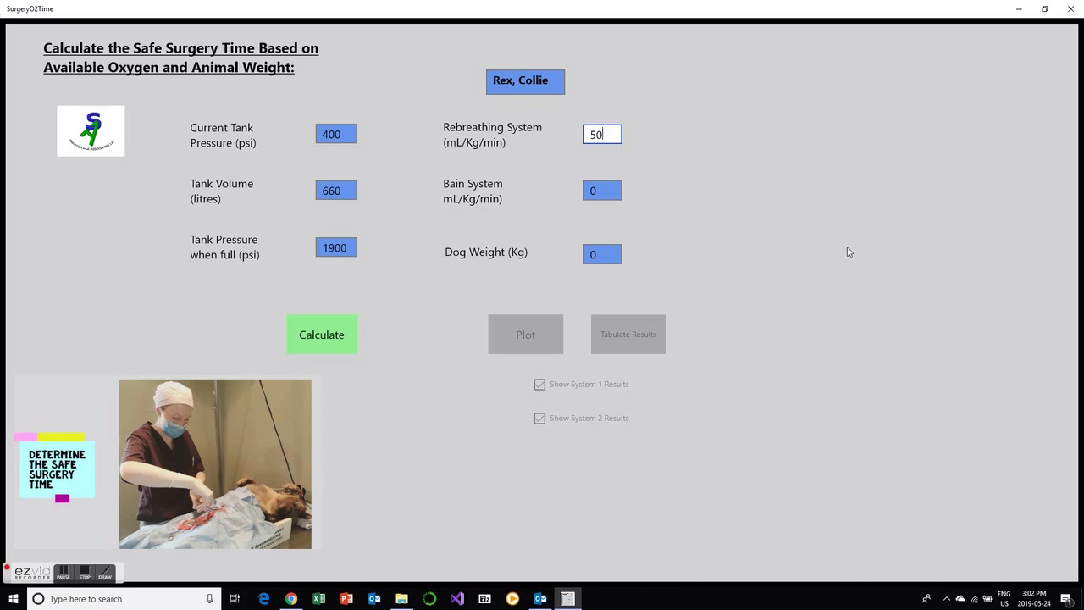
left_click(804, 241)
left_click(611, 183)
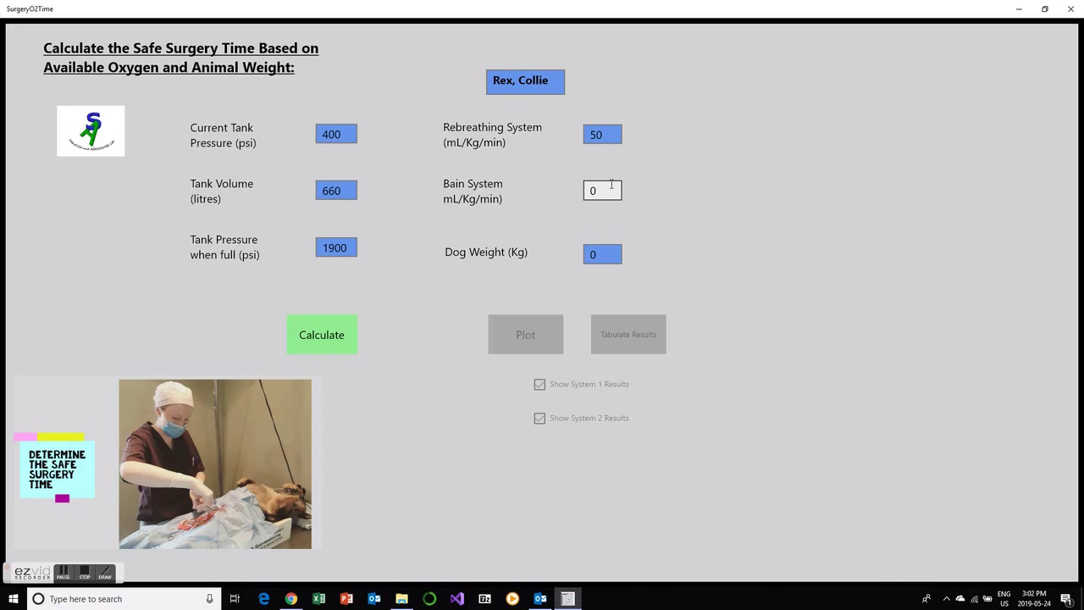
left_click(612, 183)
type("150")
key("Return")
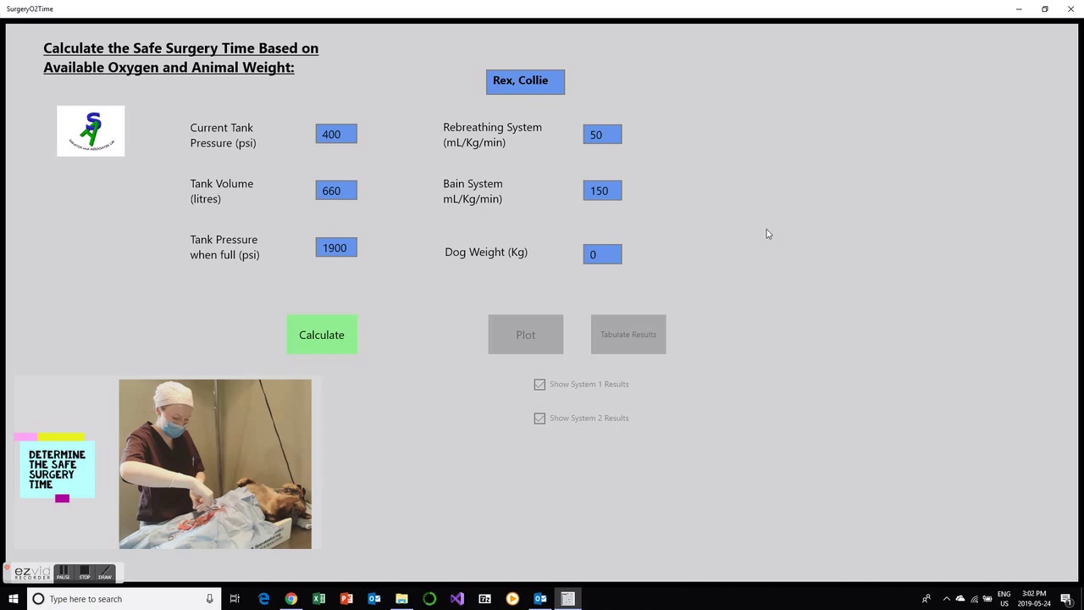
Set the dog weight to 22 Kg and calculate the safe surgery times.
left_click(613, 253)
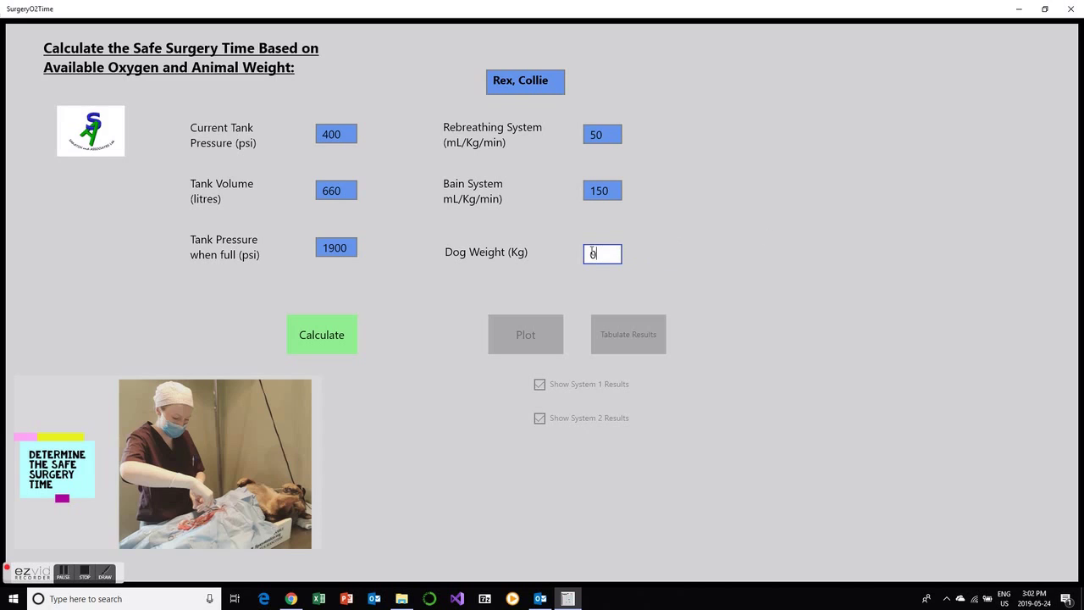
type("22")
left_click(881, 258)
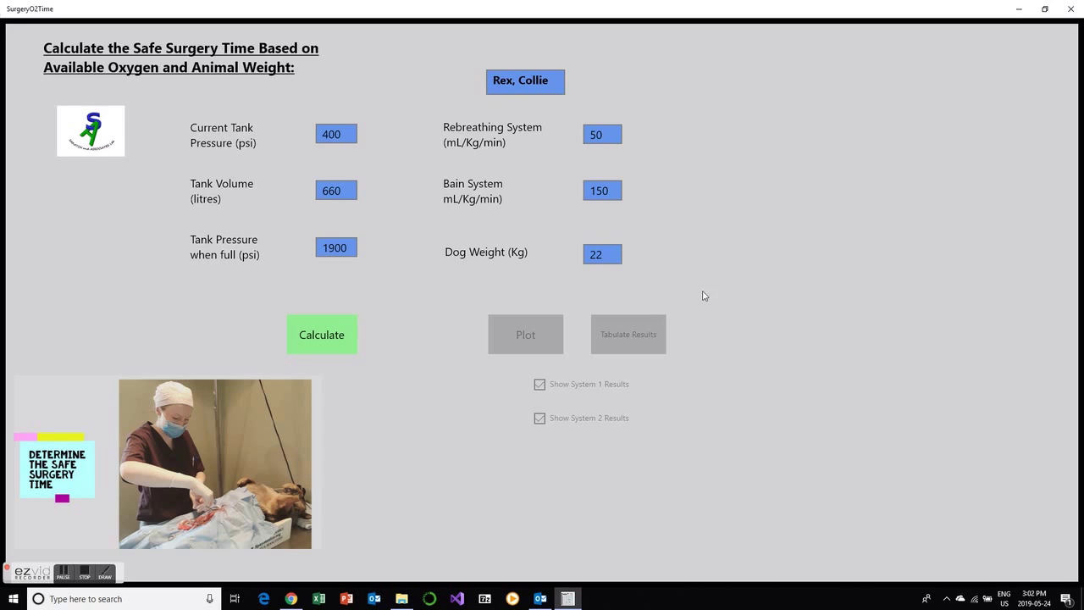
left_click(353, 337)
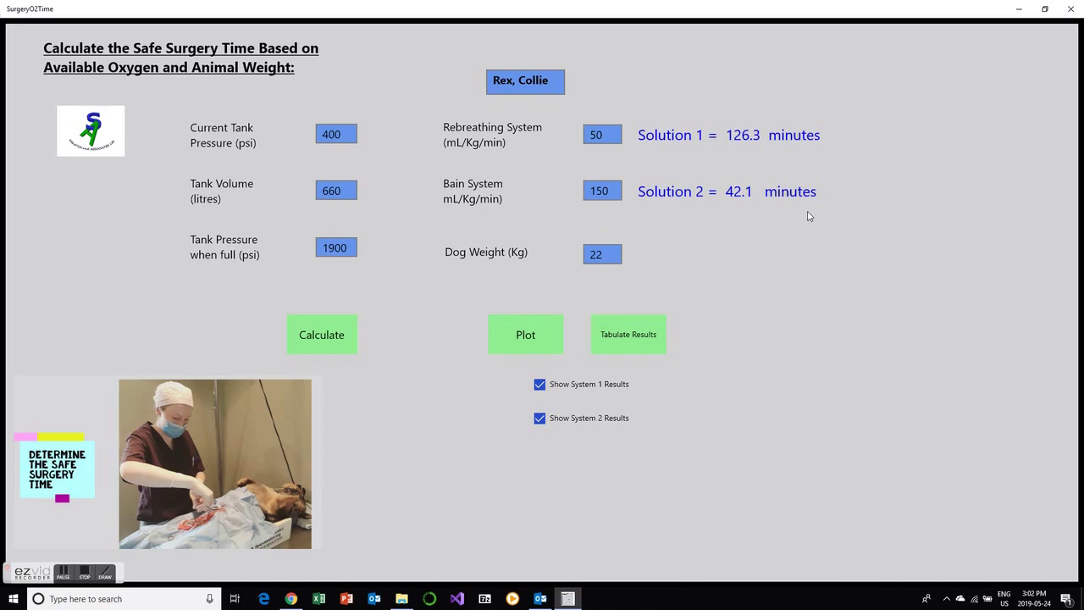
Exclude the System 2 results, view the plot for System 1 only, and return to the input page.
left_click(539, 419)
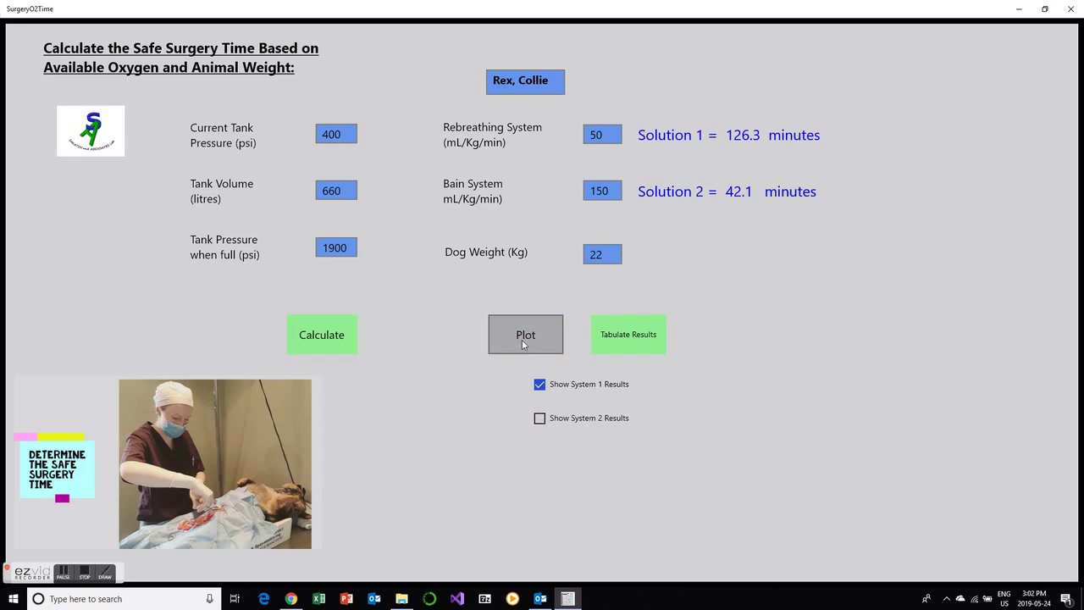
left_click(521, 341)
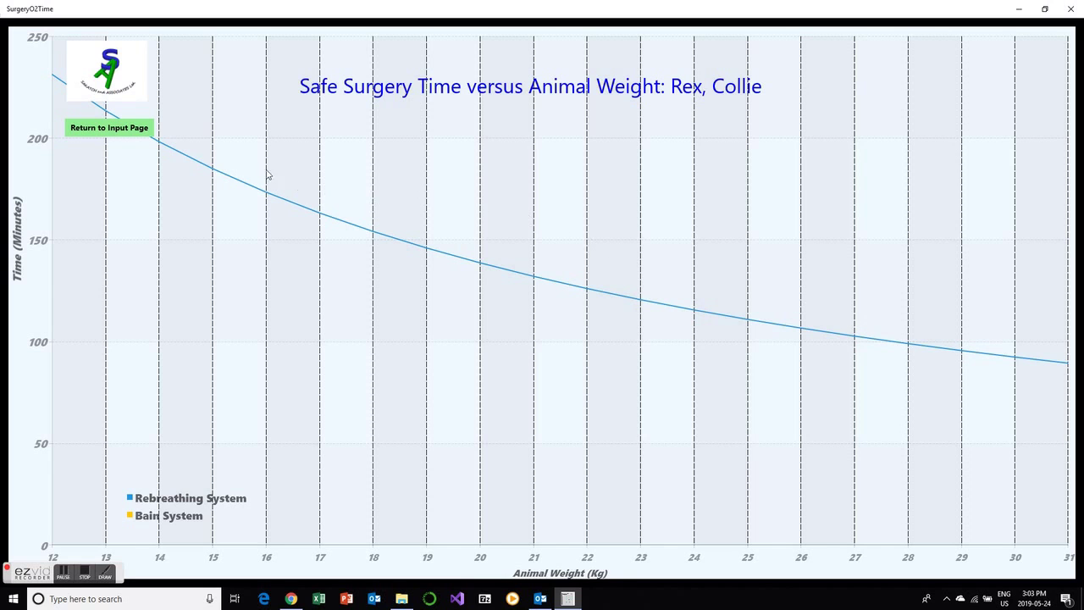
left_click(118, 128)
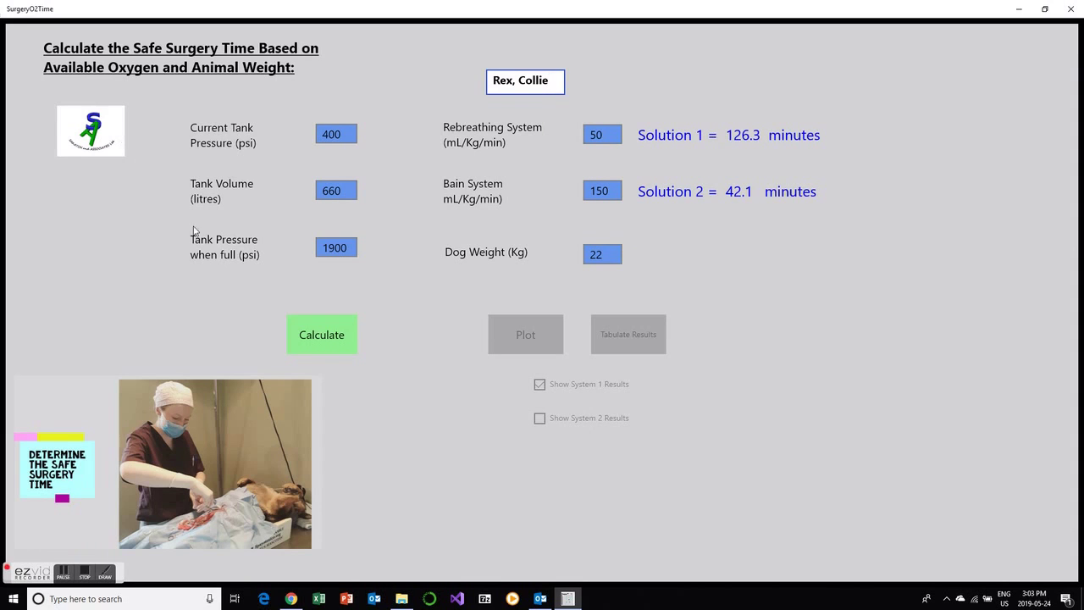
Recalculate with the System 2 results included, view the plot of both systems, and return to the input page.
left_click(320, 343)
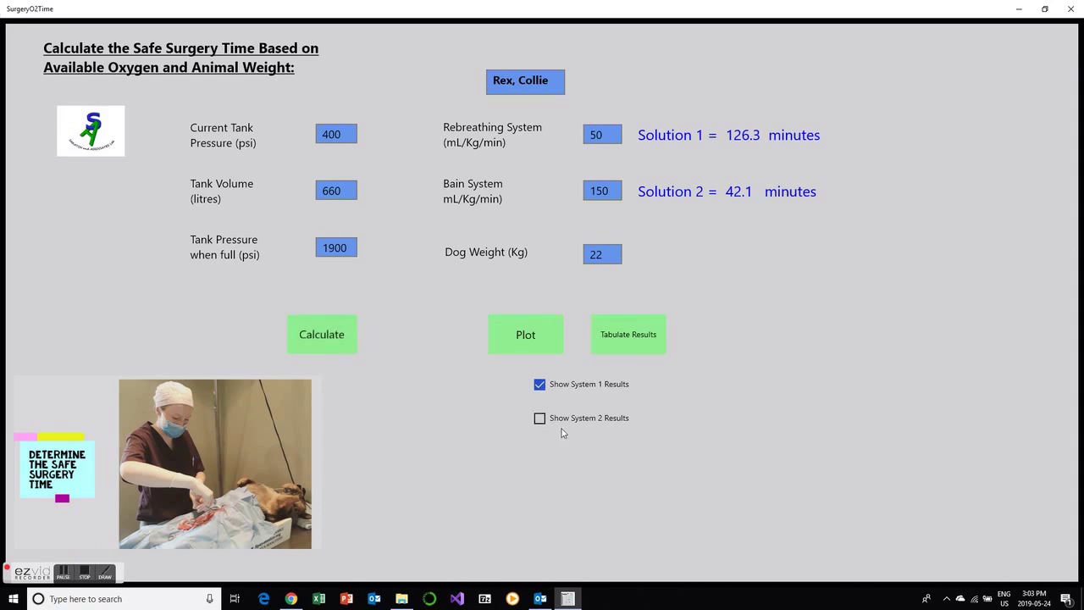
left_click(539, 418)
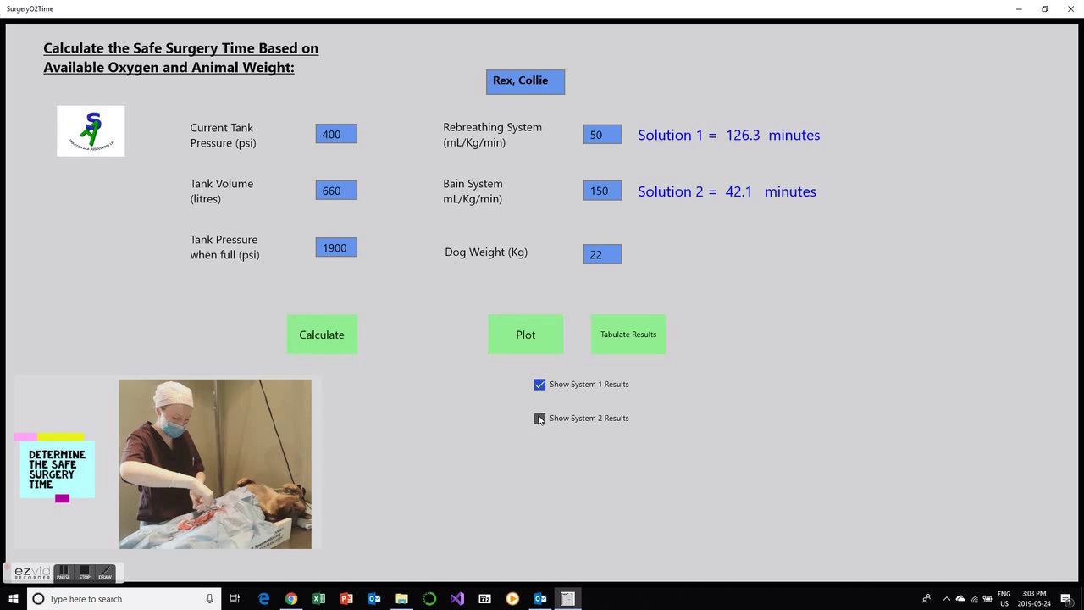
left_click(529, 340)
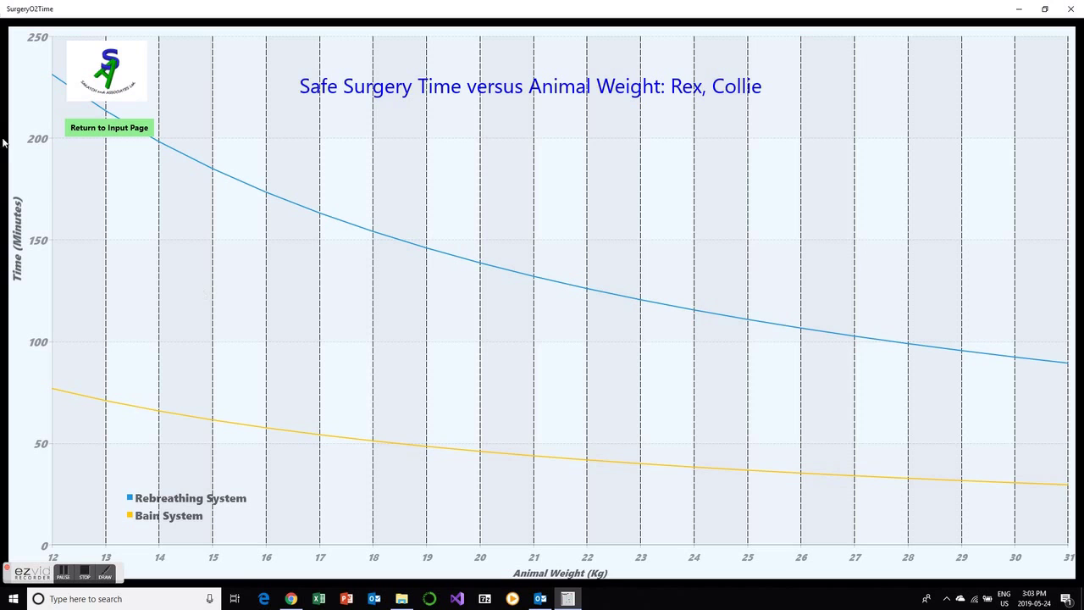
left_click(83, 129)
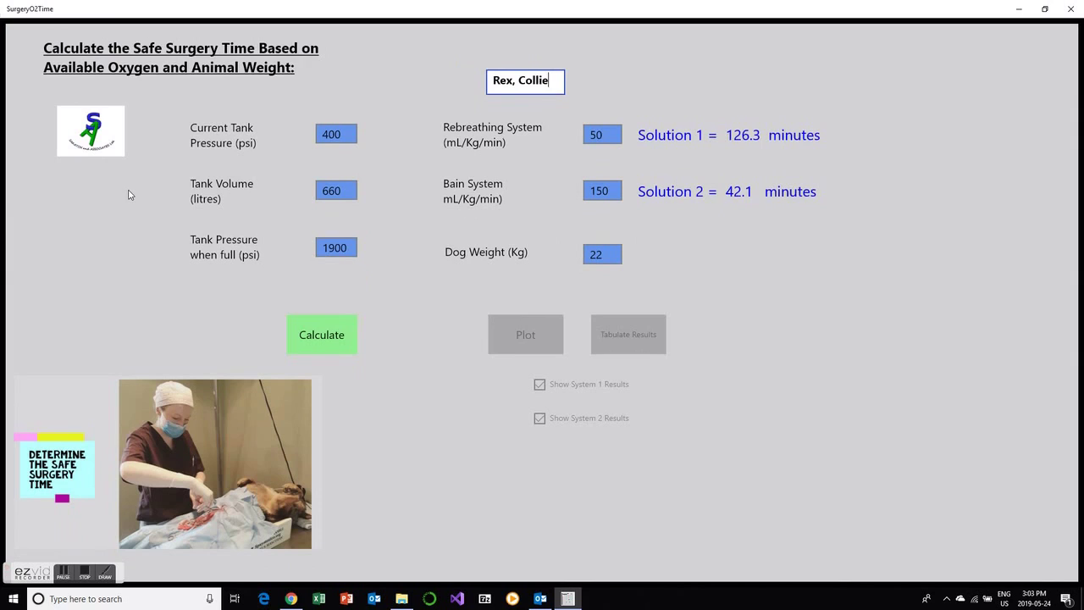
Recalculate the safe surgery times with a current tank pressure of 1000 psi and view the plot of both systems before returning to the inputs.
left_click(345, 130)
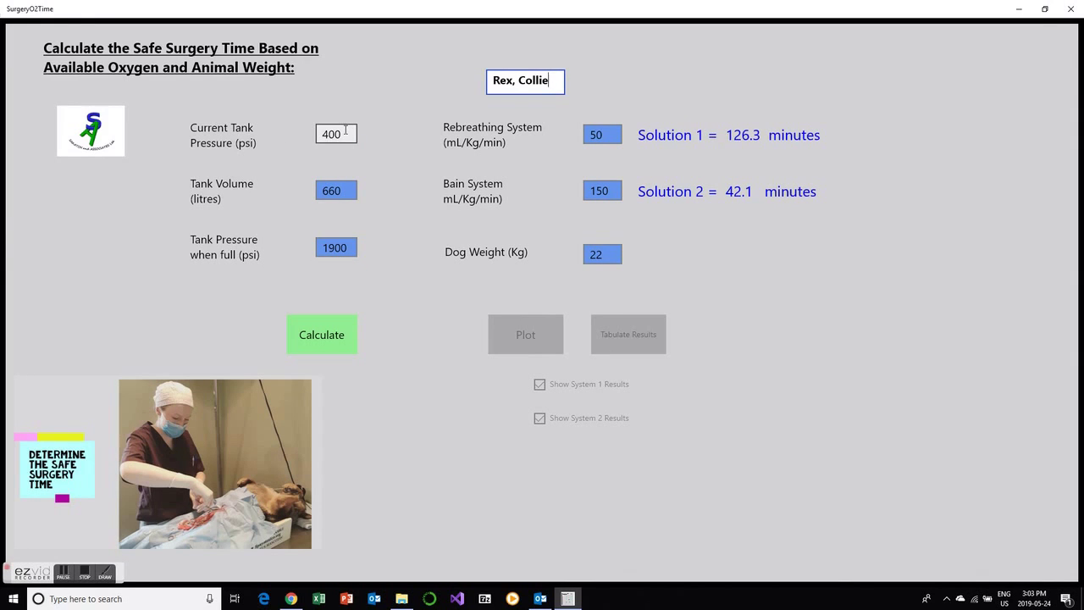
left_click_drag(345, 132, 242, 140)
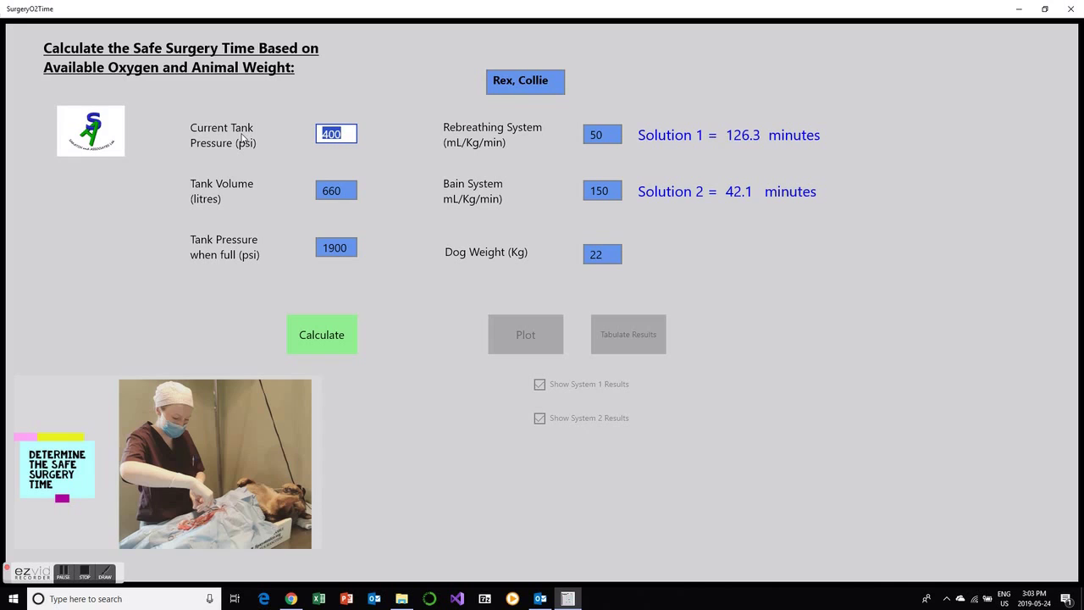
type("1000")
left_click(398, 199)
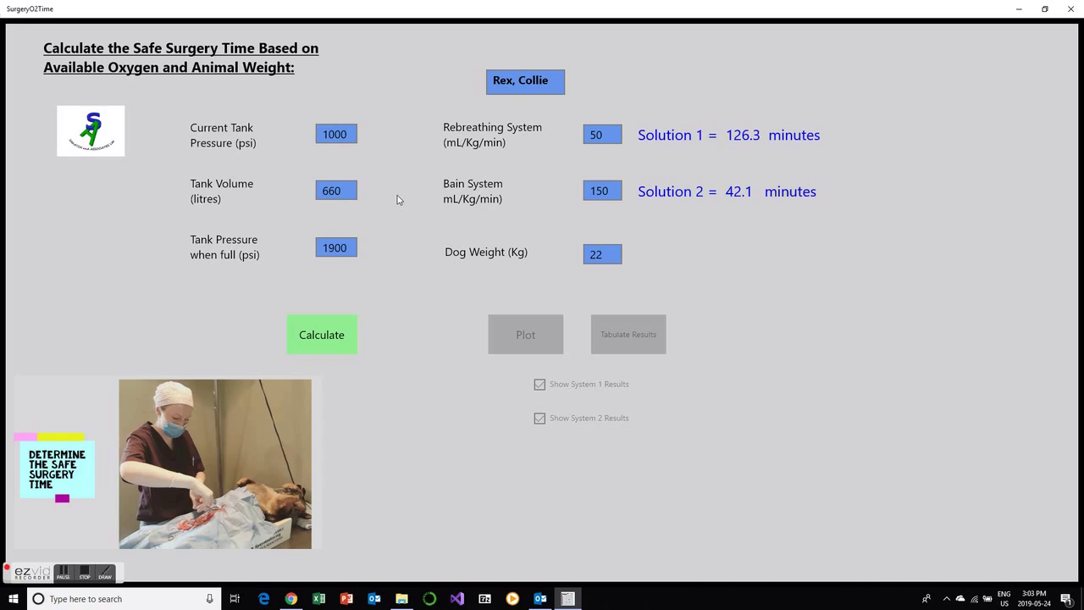
left_click(335, 347)
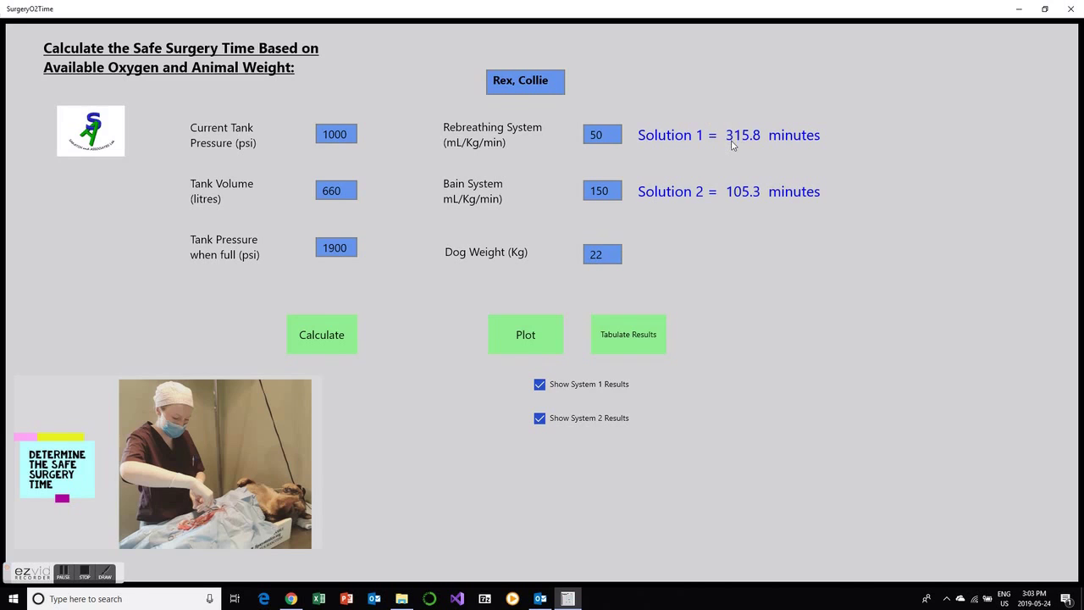
left_click(541, 332)
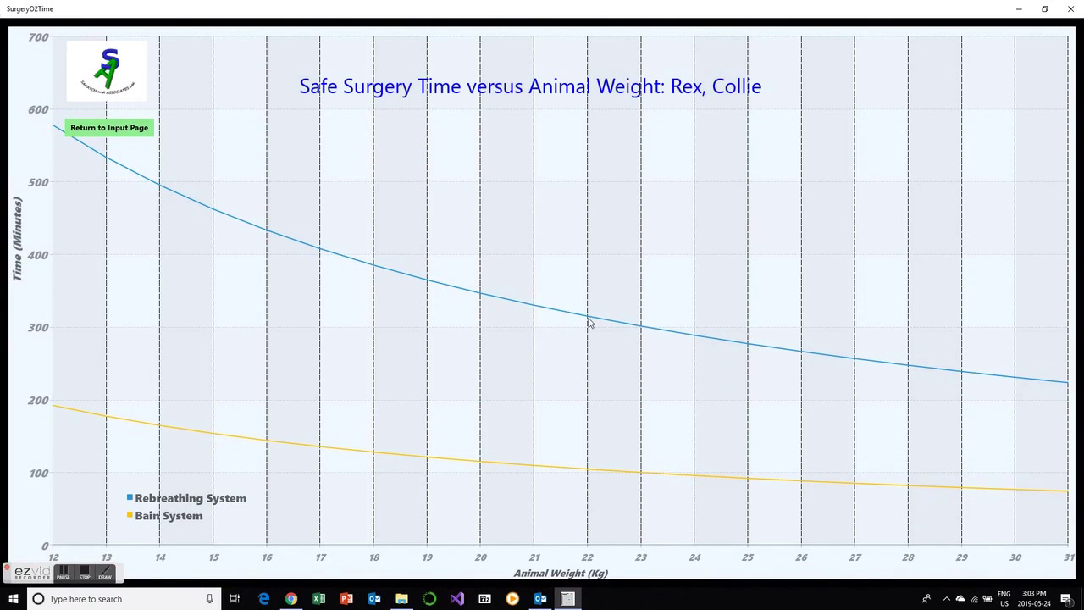
left_click(110, 129)
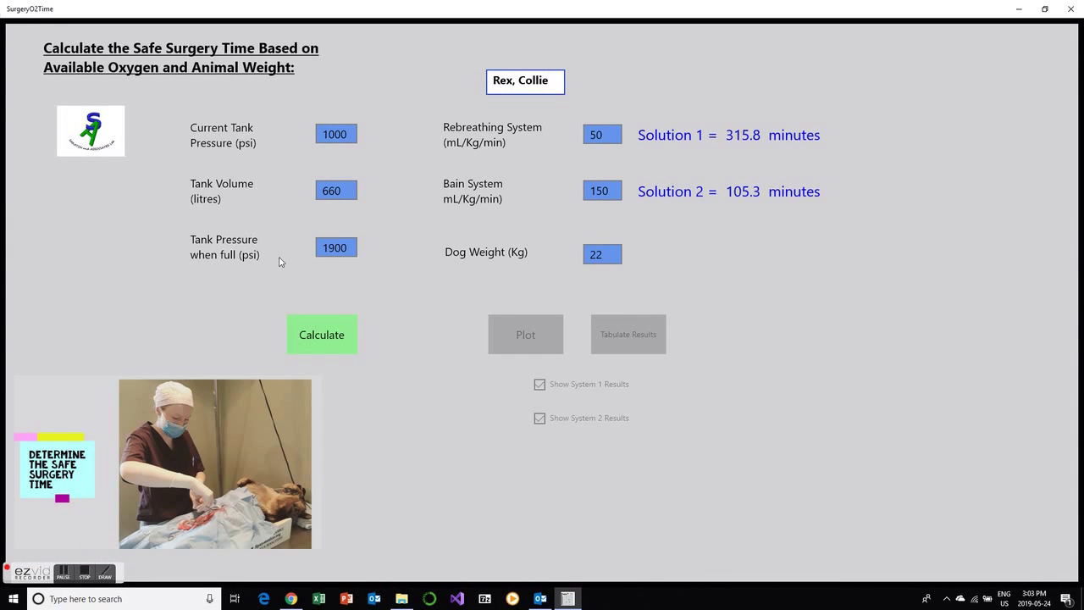
Recalculate and tabulate the results, highlight the 22 Kg row in both system tables, and return to the input page.
left_click(338, 339)
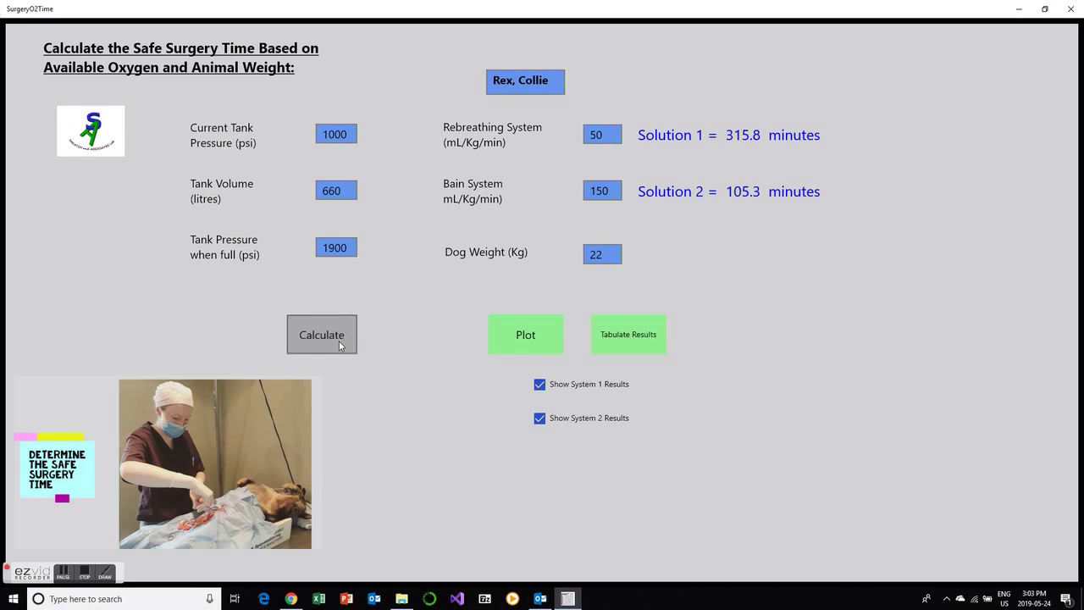
left_click(636, 348)
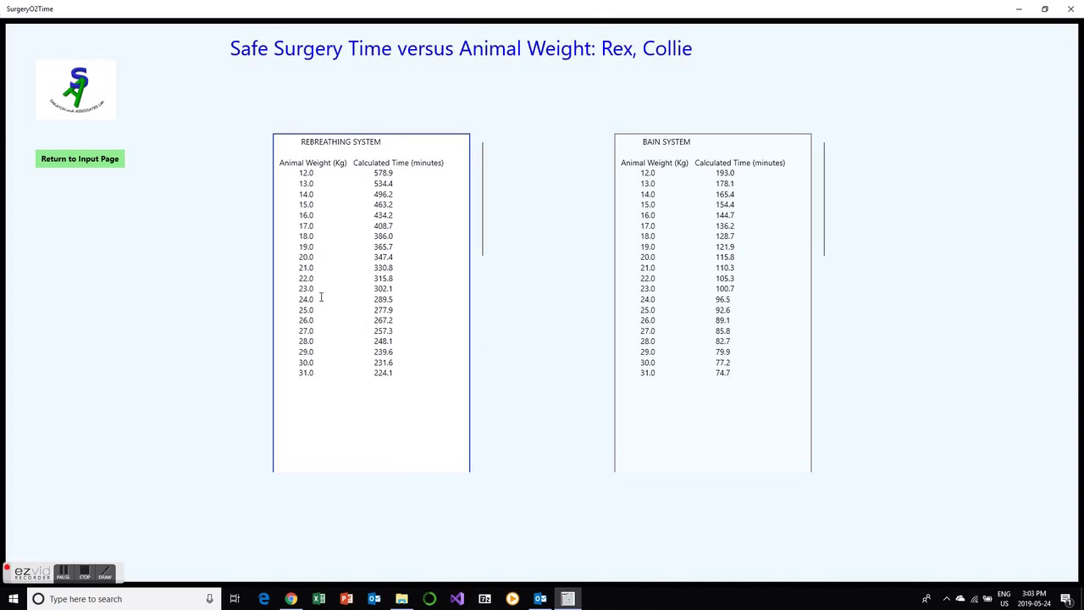
left_click_drag(297, 278, 398, 279)
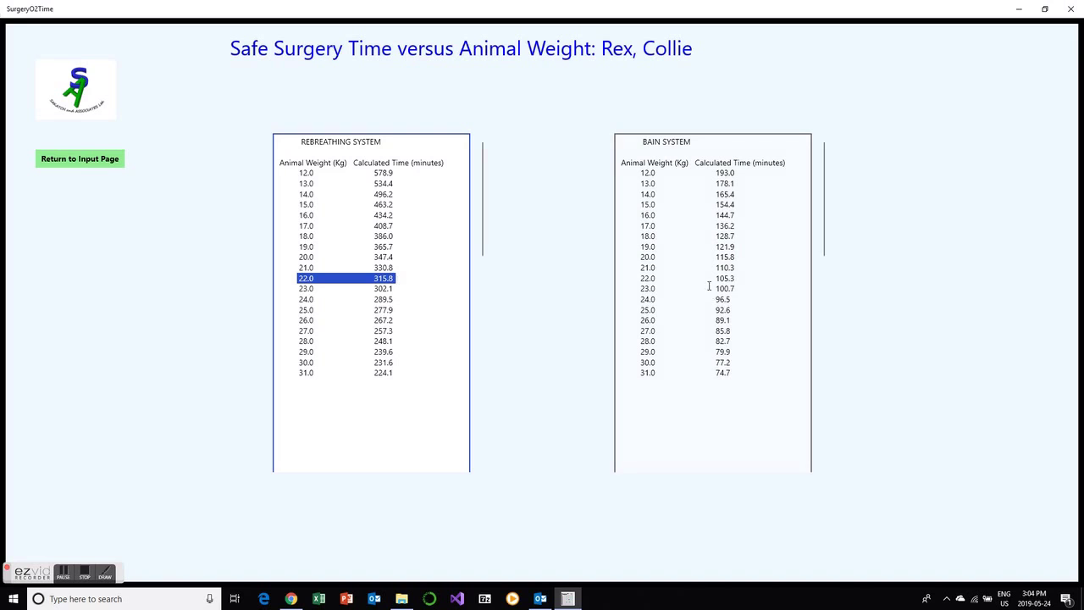
left_click_drag(642, 277, 747, 279)
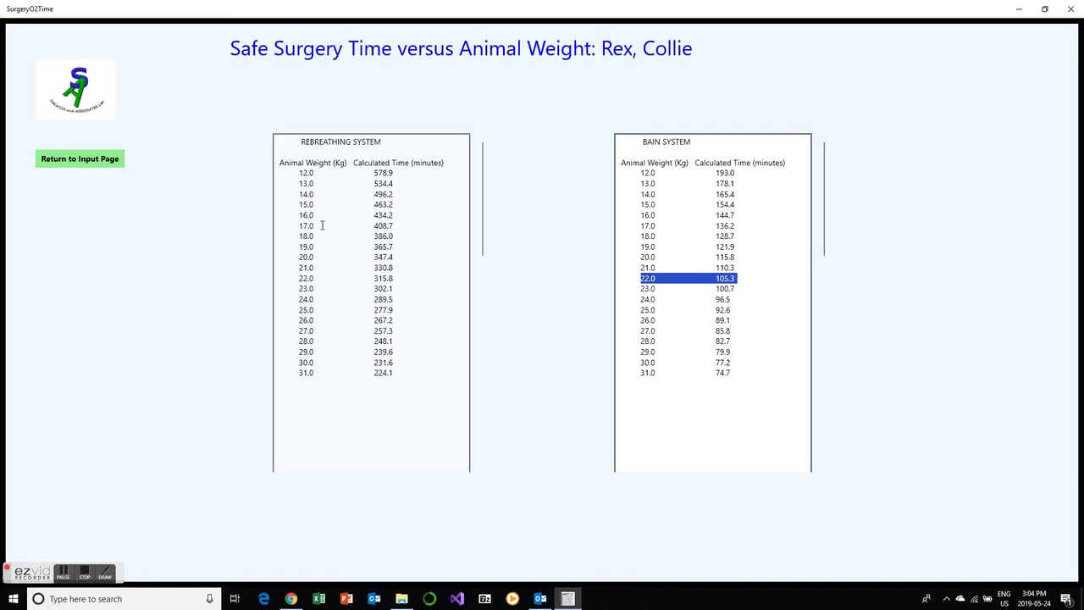
left_click(80, 161)
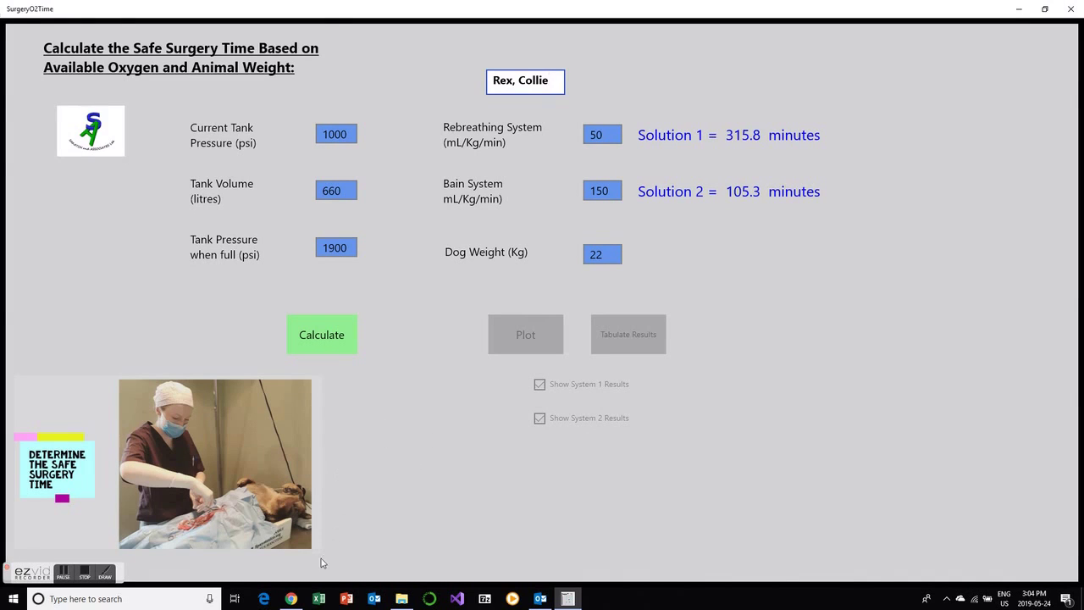
Switch to Chrome, search Google for "microsoft app store", and open the Windows Apps – Microsoft Store result in a maximized window.
left_click(292, 599)
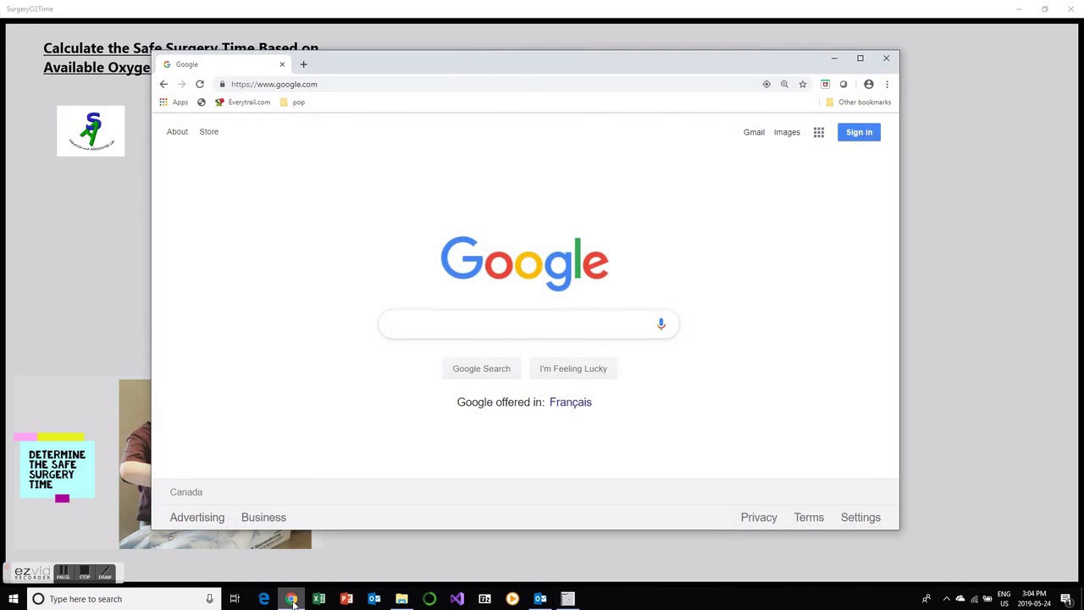
type("microso")
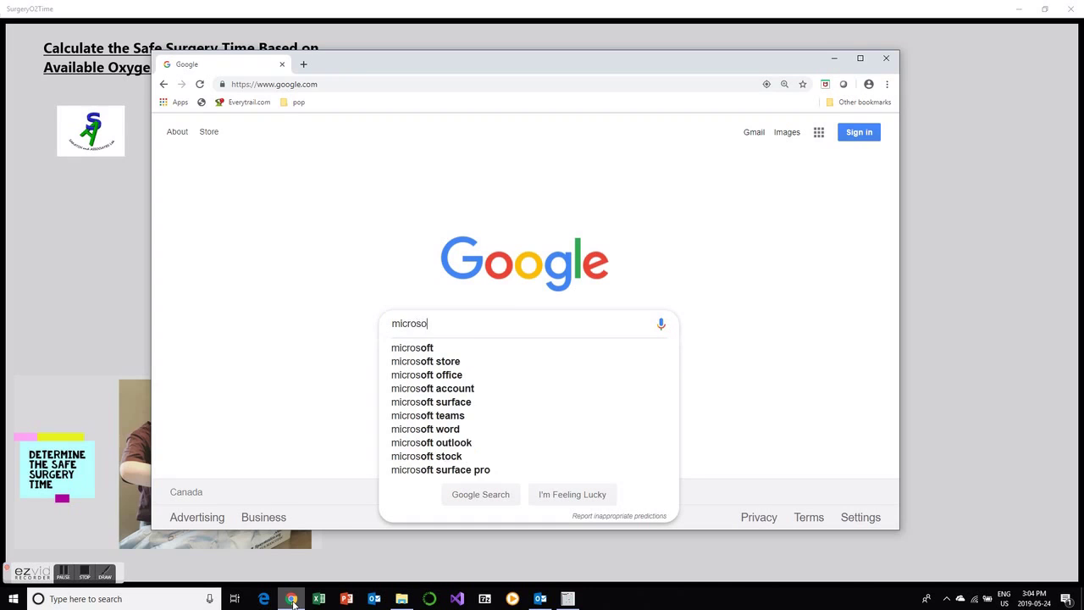
type("ft a")
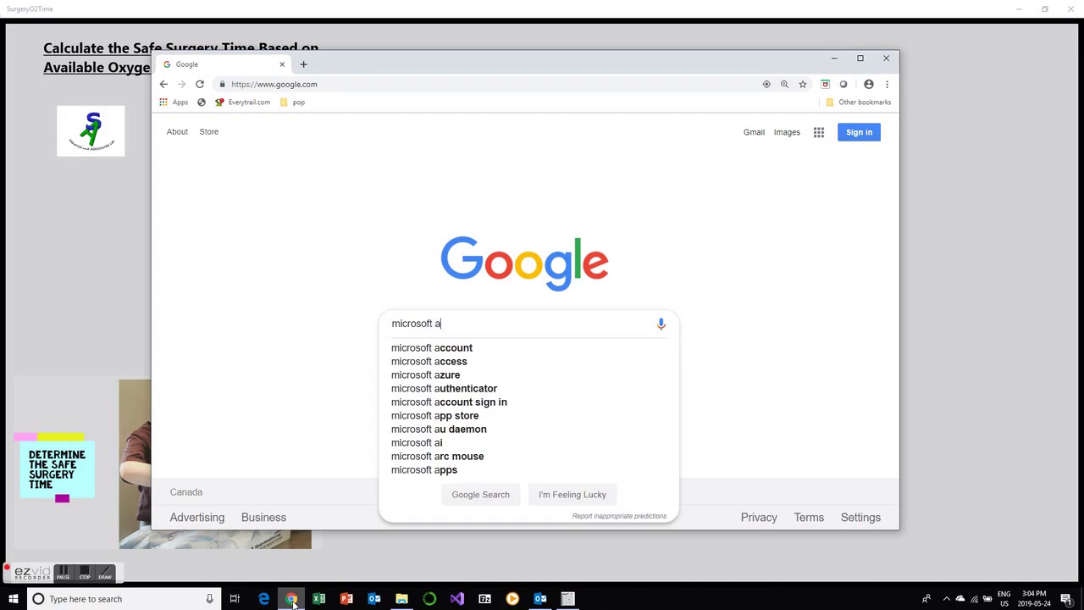
type("pp store")
key("Return")
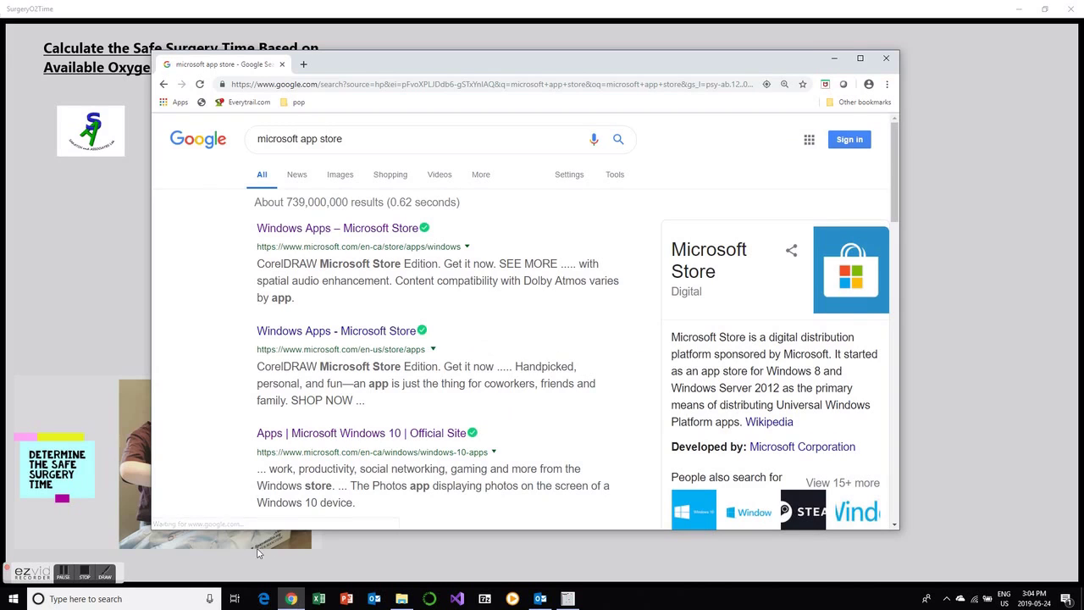
left_click(285, 233)
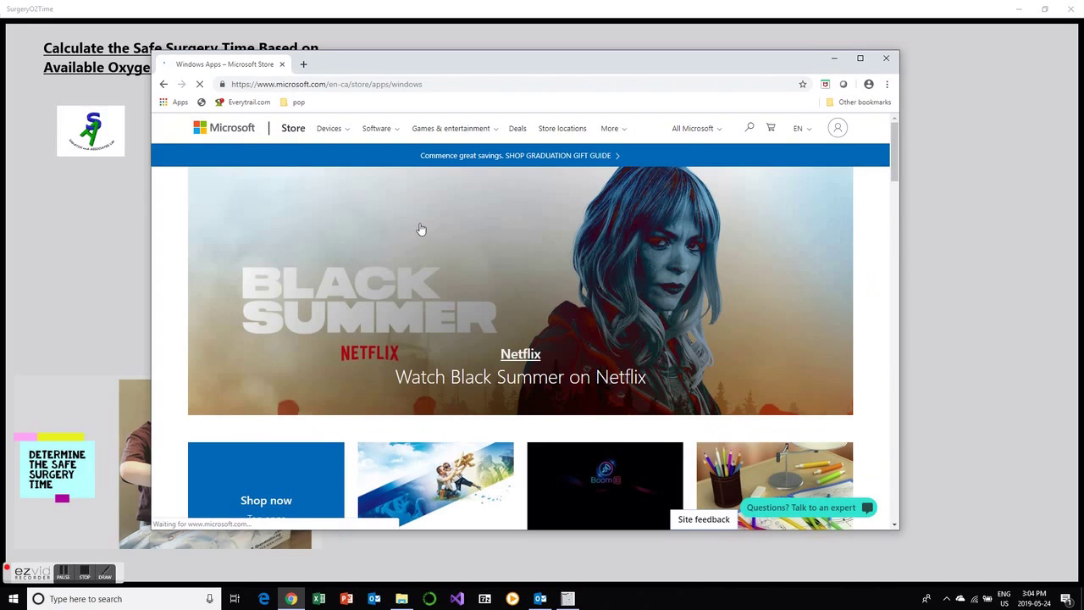
left_click(860, 59)
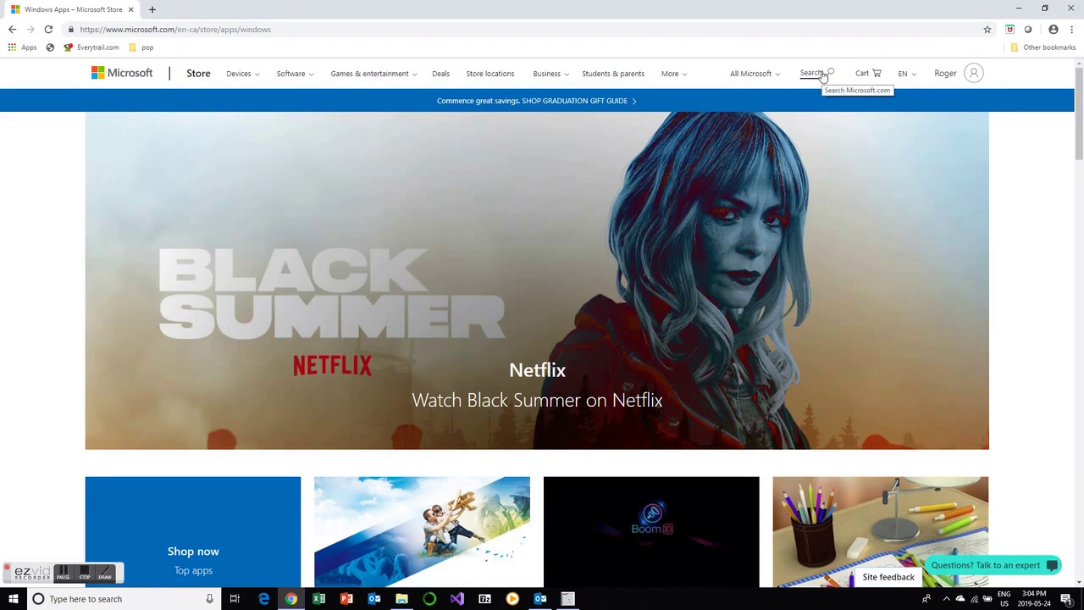
Enter "surgery o2" as the search term in the Microsoft Store site search.
left_click(823, 75)
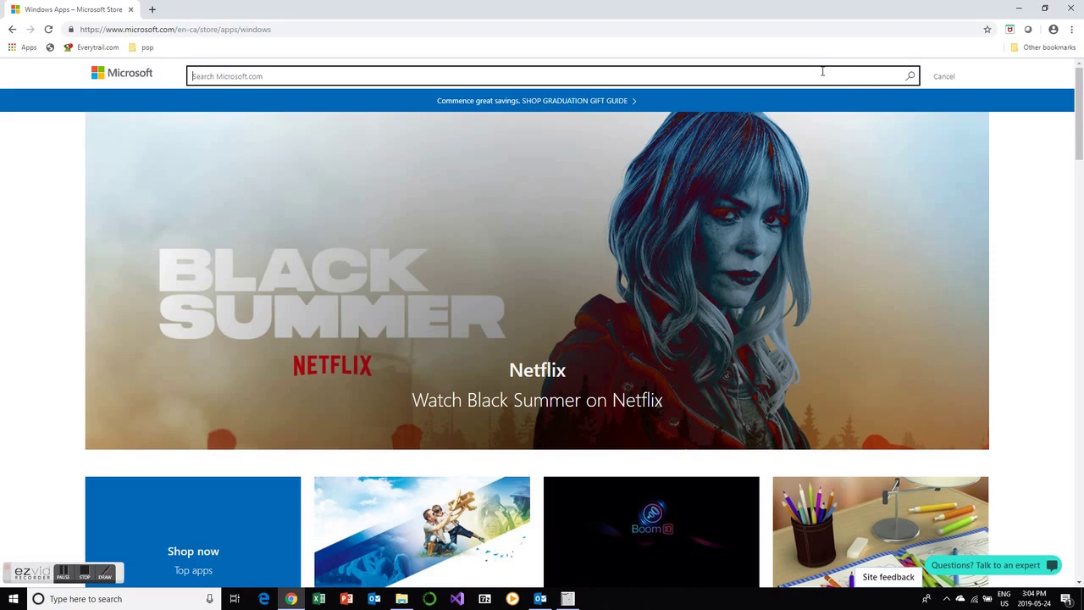
type("s")
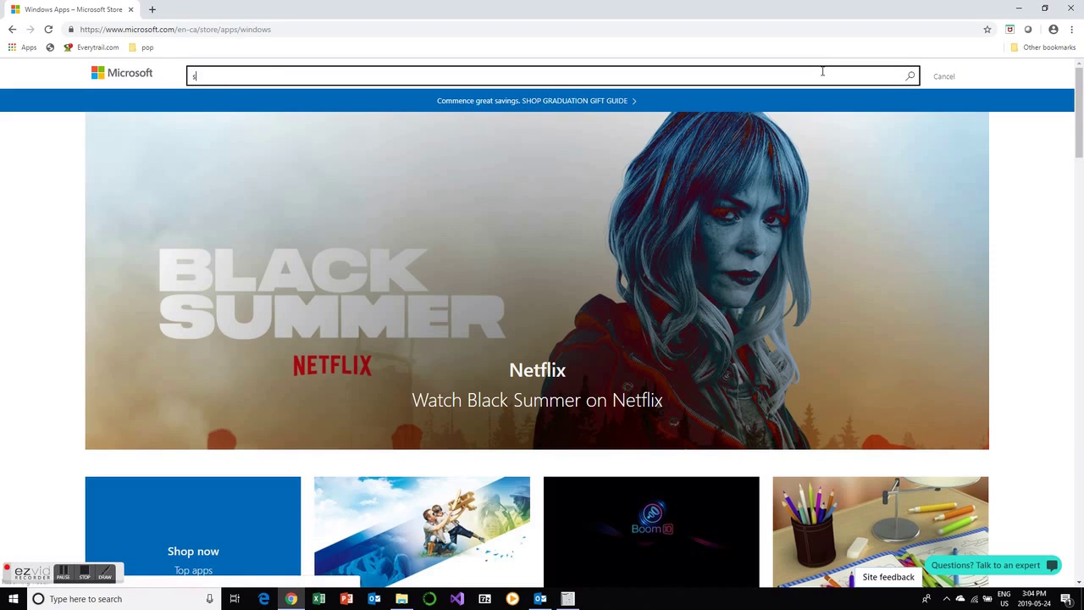
type("urgery")
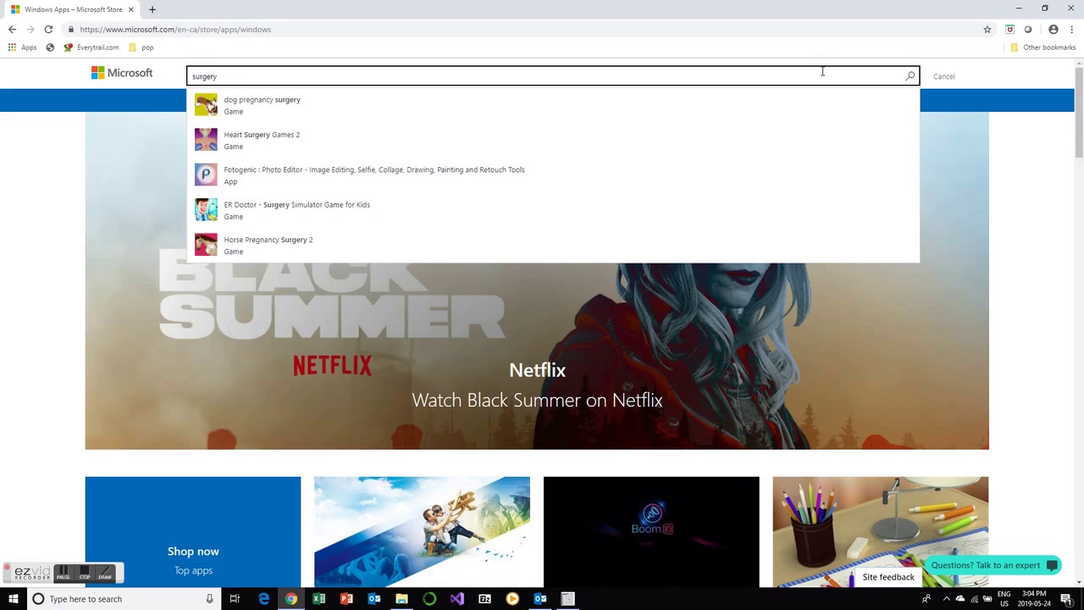
type("c")
type("2")
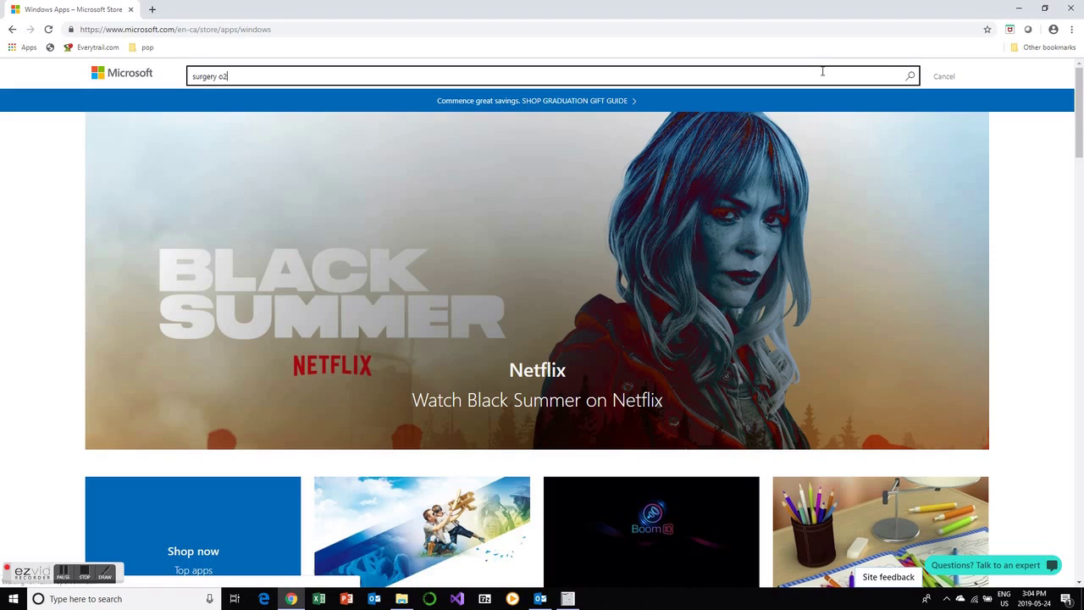
Correct the search term to "surgeryo2" and open the suggested SurgeryO2Time app page.
key("BackSpace")
key("BackSpace")
key("BackSpace")
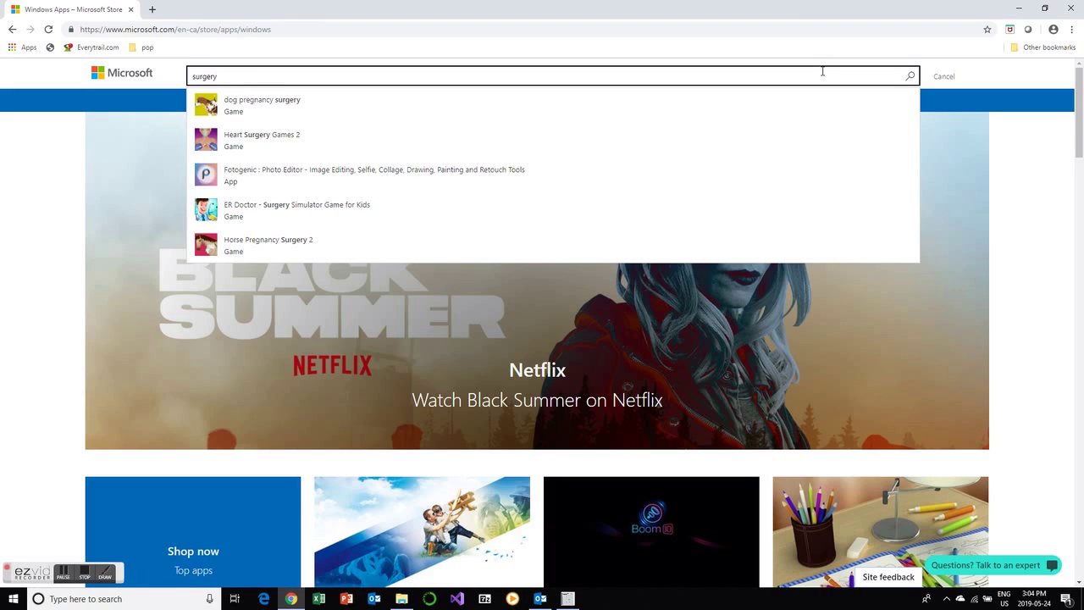
type("o2")
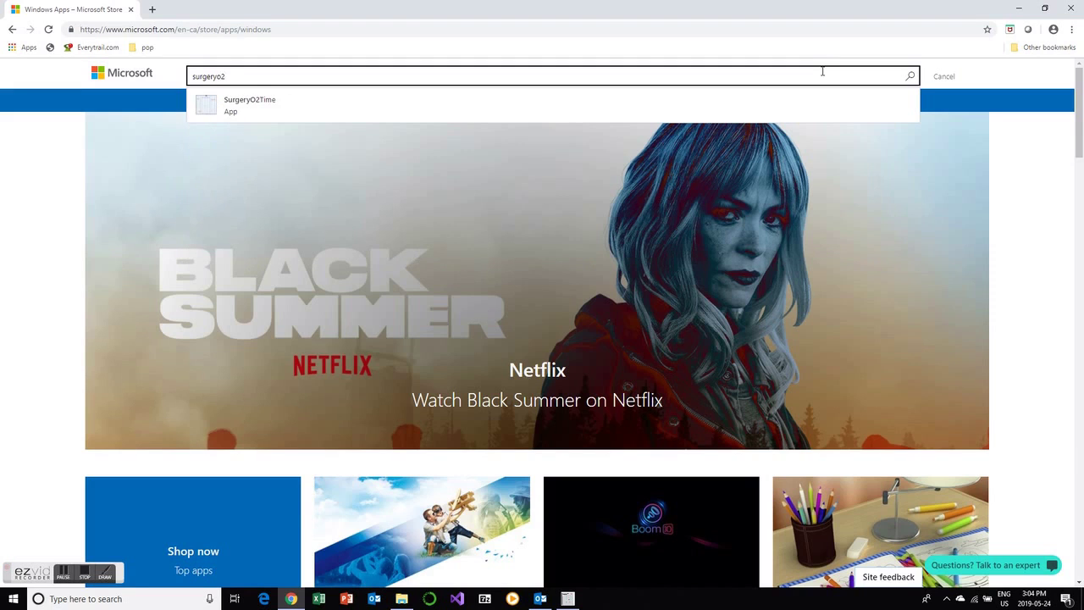
key("Down")
key("Return")
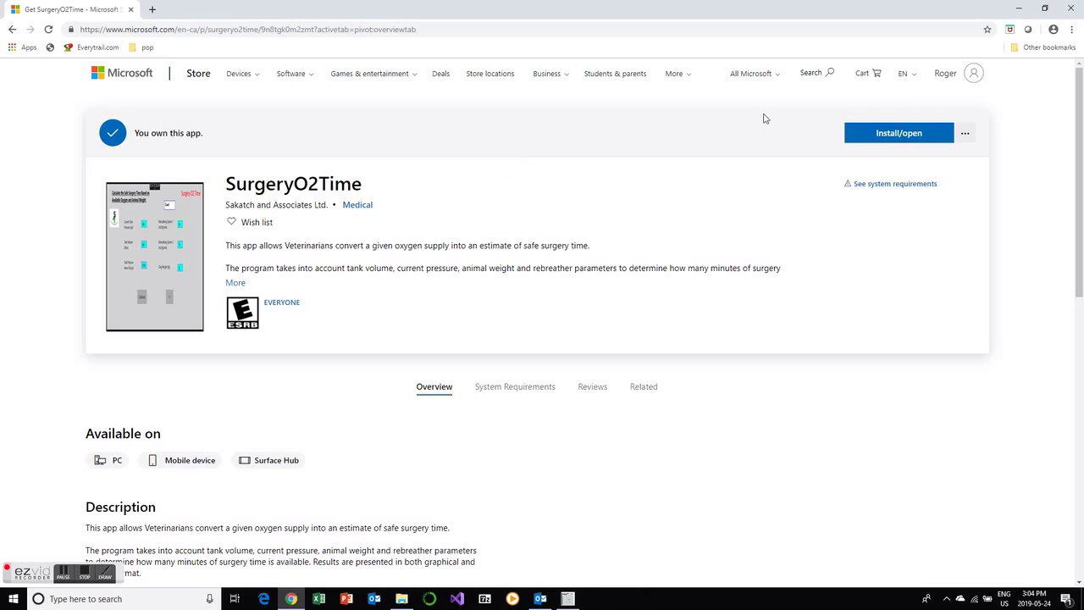
left_click(899, 133)
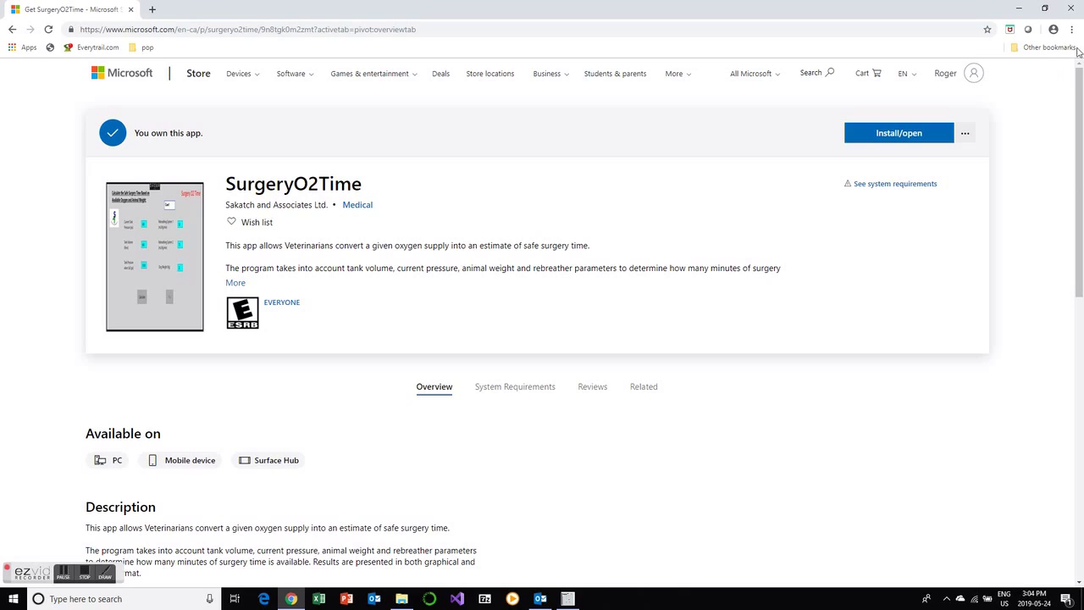